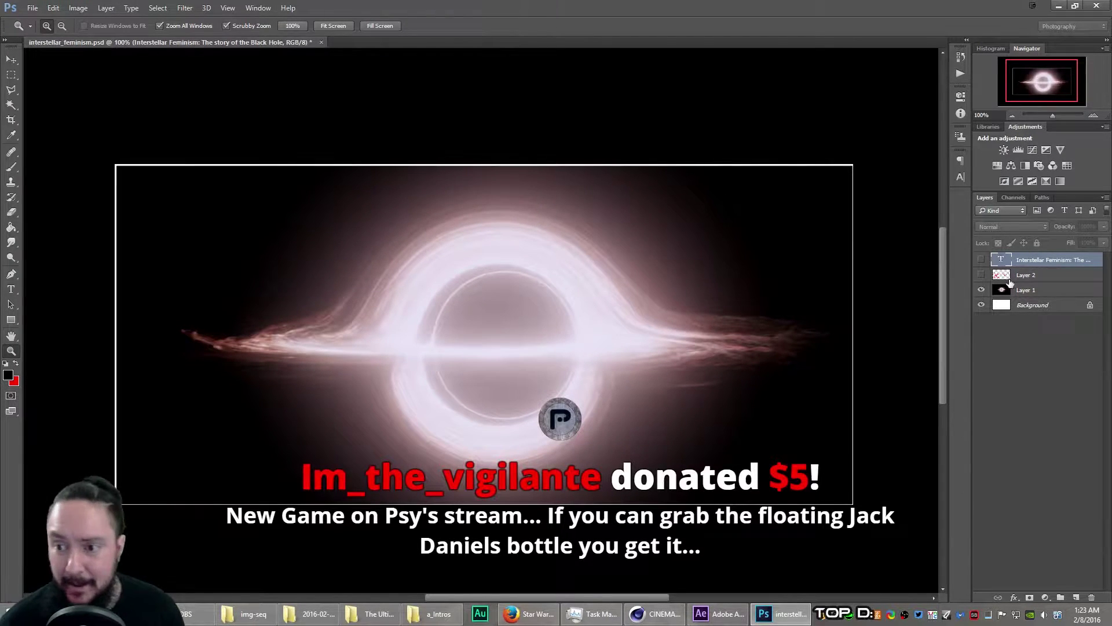
Reveal the doodle layer, pan to the top-left white figure sketch, and zoom to 200% on it
left_click(980, 275)
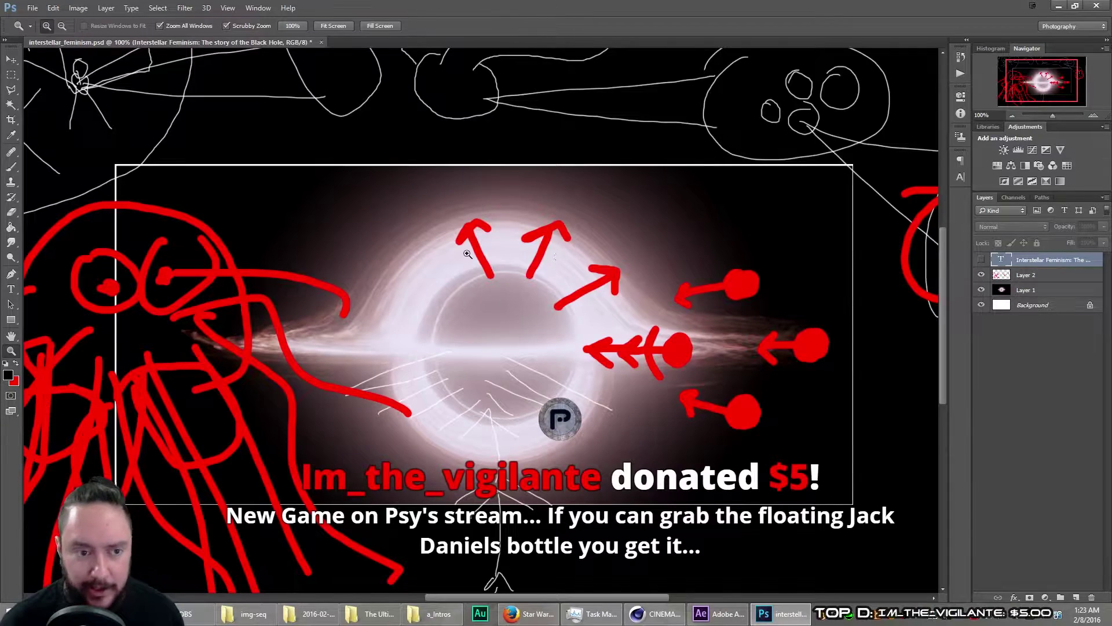
mouse_move(363, 226)
left_mouse_down()
mouse_move(445, 318)
mouse_move(479, 259)
mouse_move(466, 264)
left_mouse_up()
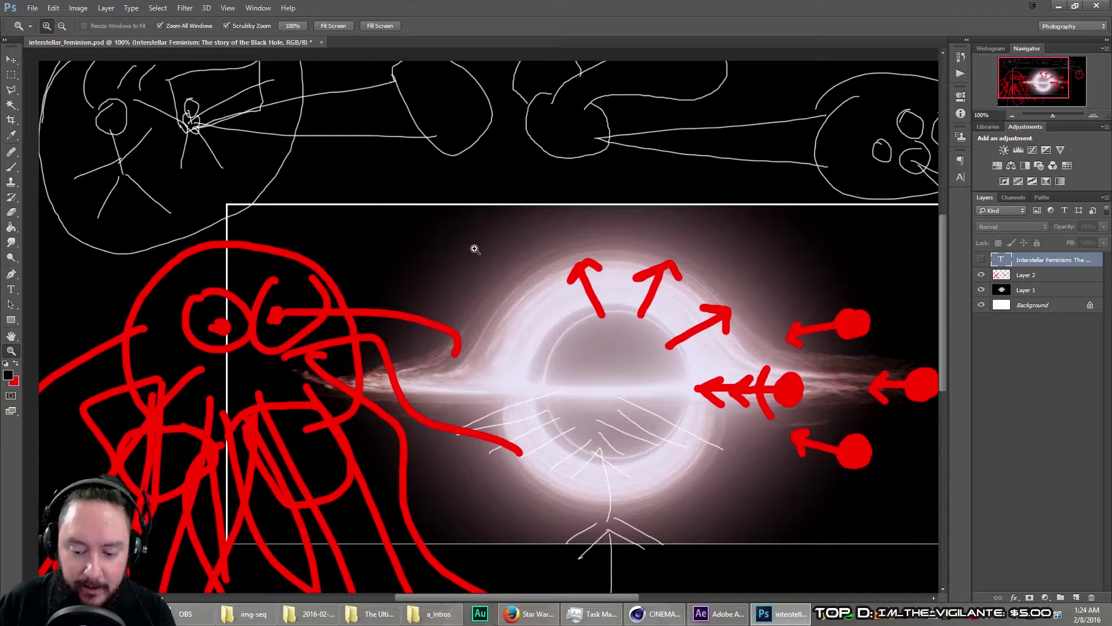
left_click(475, 249)
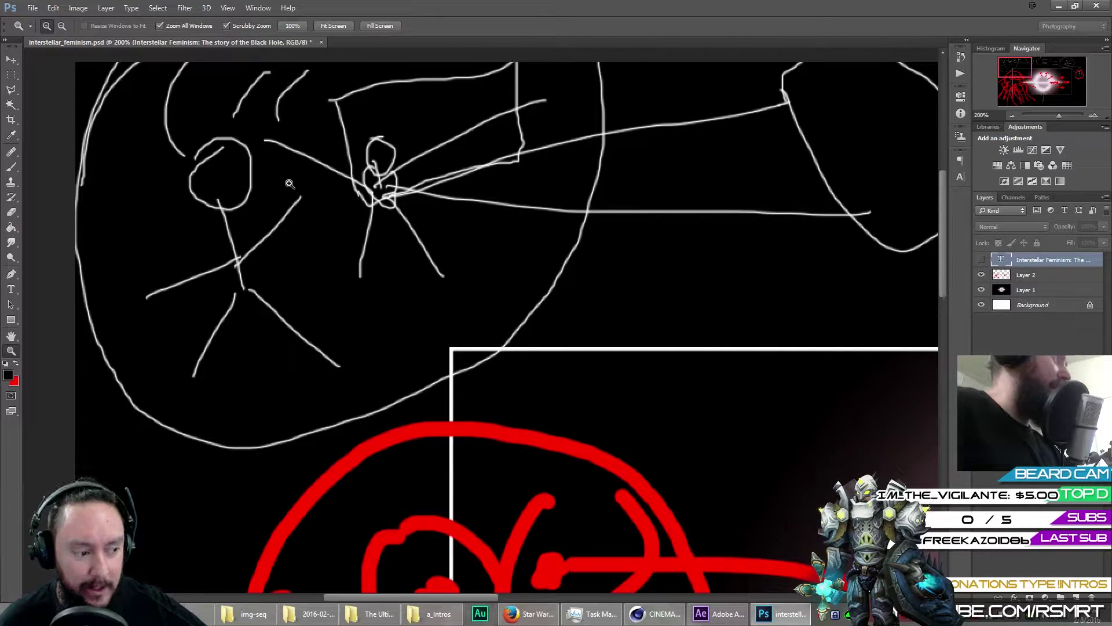
Pan right along the top white sketches at 200%, following the white line rightward
left_click_drag(541, 210, 447, 239)
left_click_drag(735, 199, 502, 215)
left_click_drag(222, 233, 499, 235)
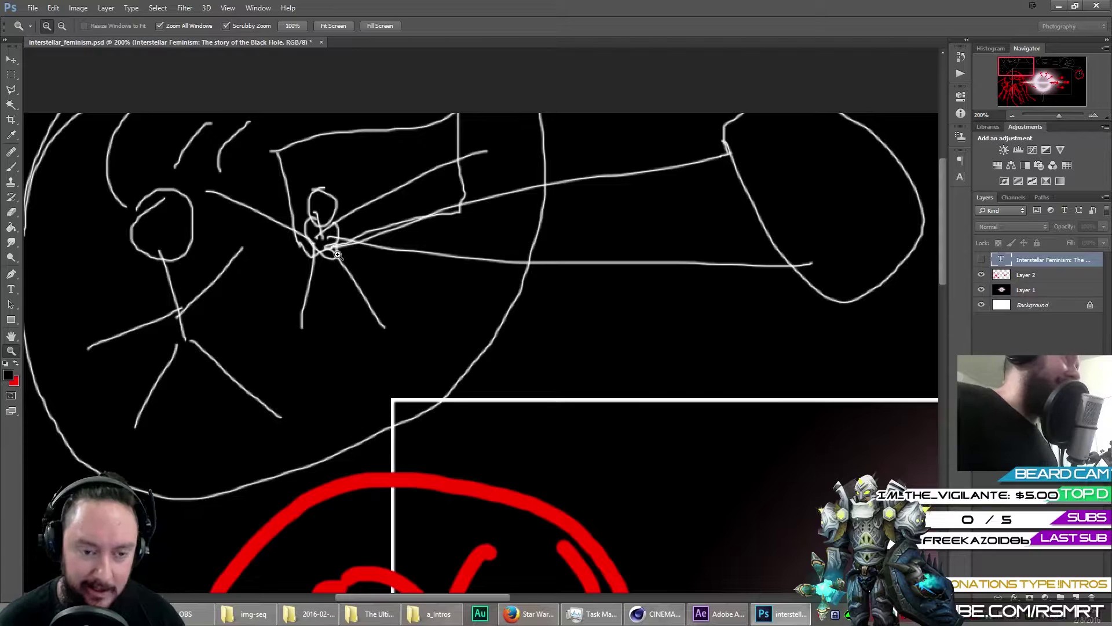
left_click_drag(700, 230, 566, 250)
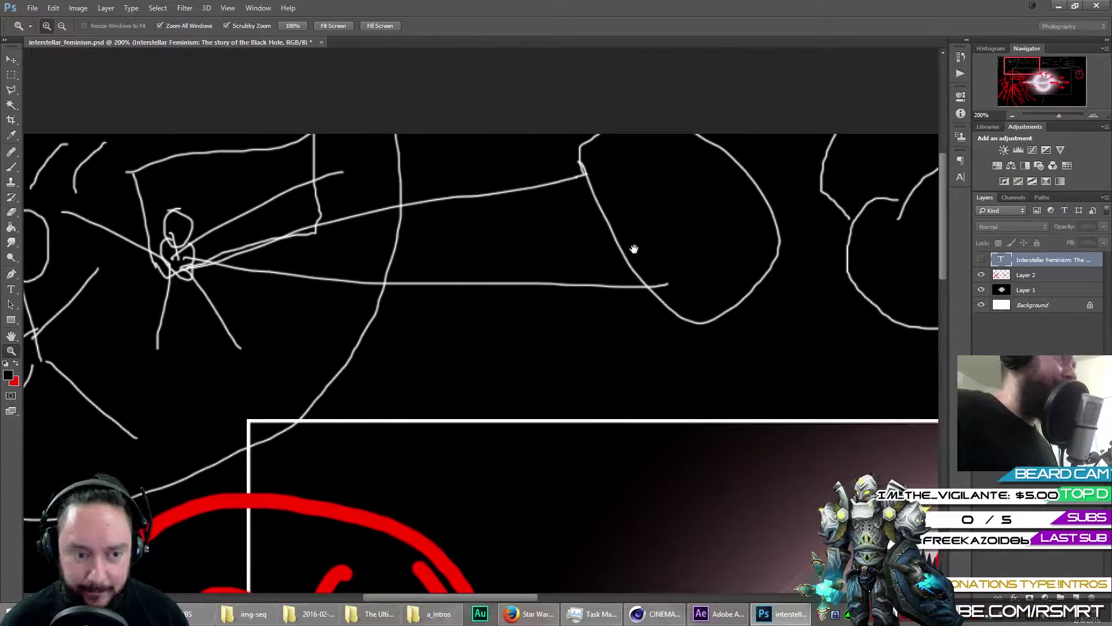
left_click_drag(634, 249, 471, 290)
left_click_drag(365, 294, 424, 311)
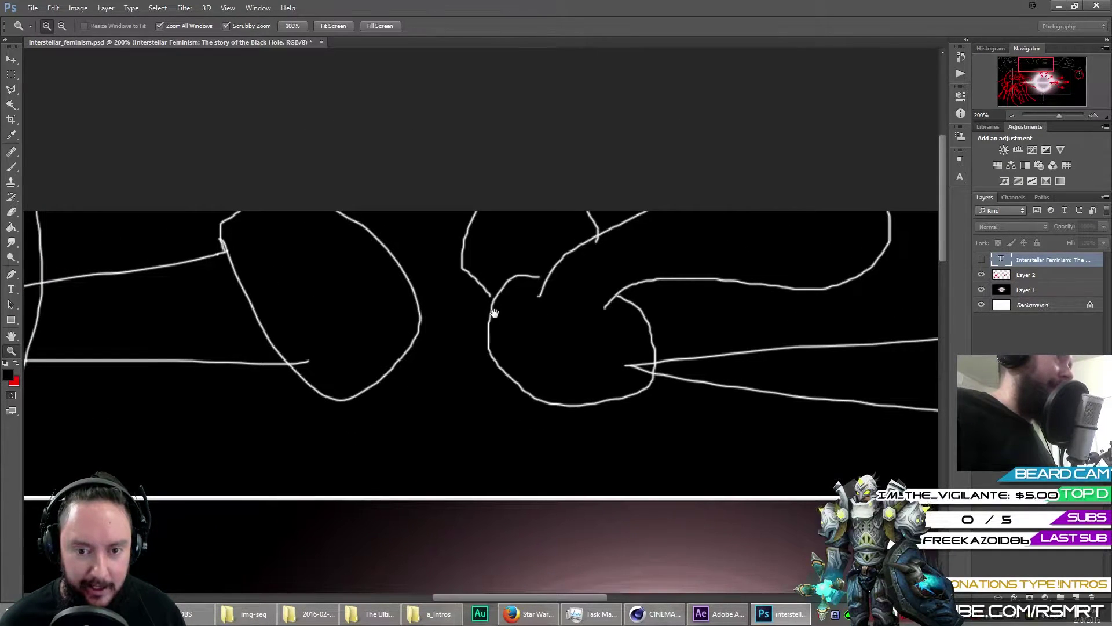
Pan back to the left-side drawings, then across to the rounded shapes and long cone line
left_click_drag(496, 312, 724, 304)
left_click_drag(301, 316, 402, 320)
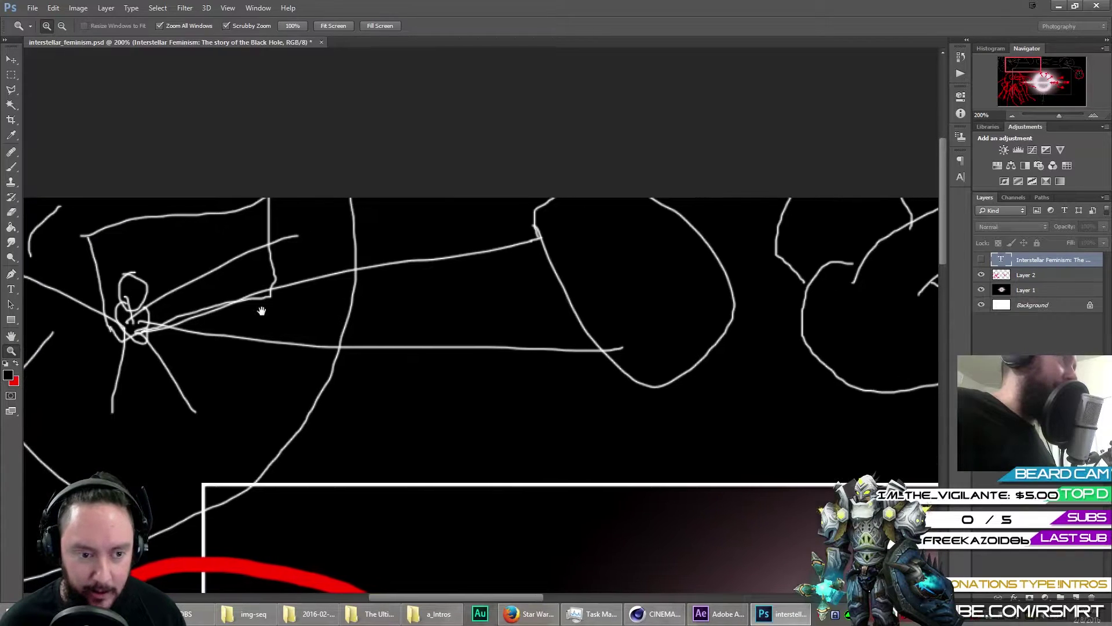
left_click_drag(232, 307, 221, 308)
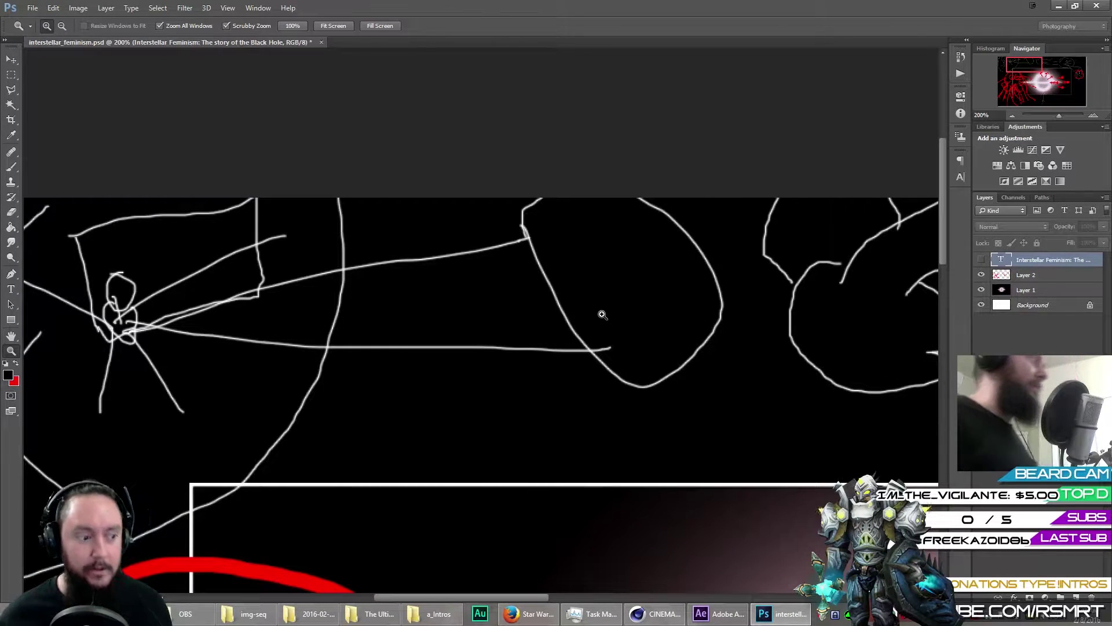
left_click_drag(607, 313, 218, 313)
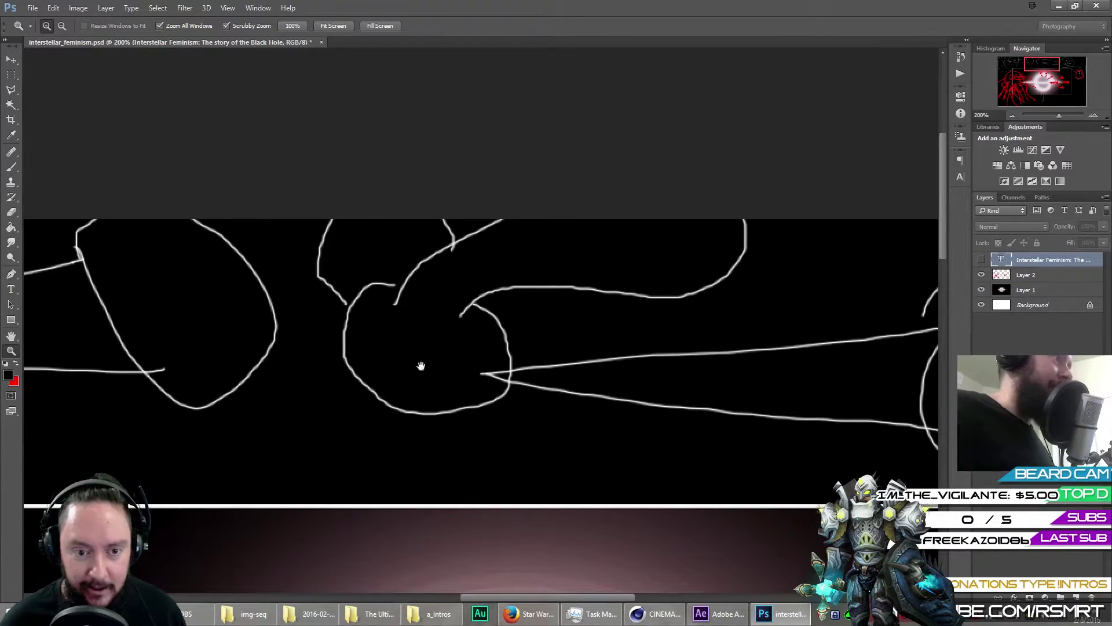
left_click_drag(504, 331, 449, 324)
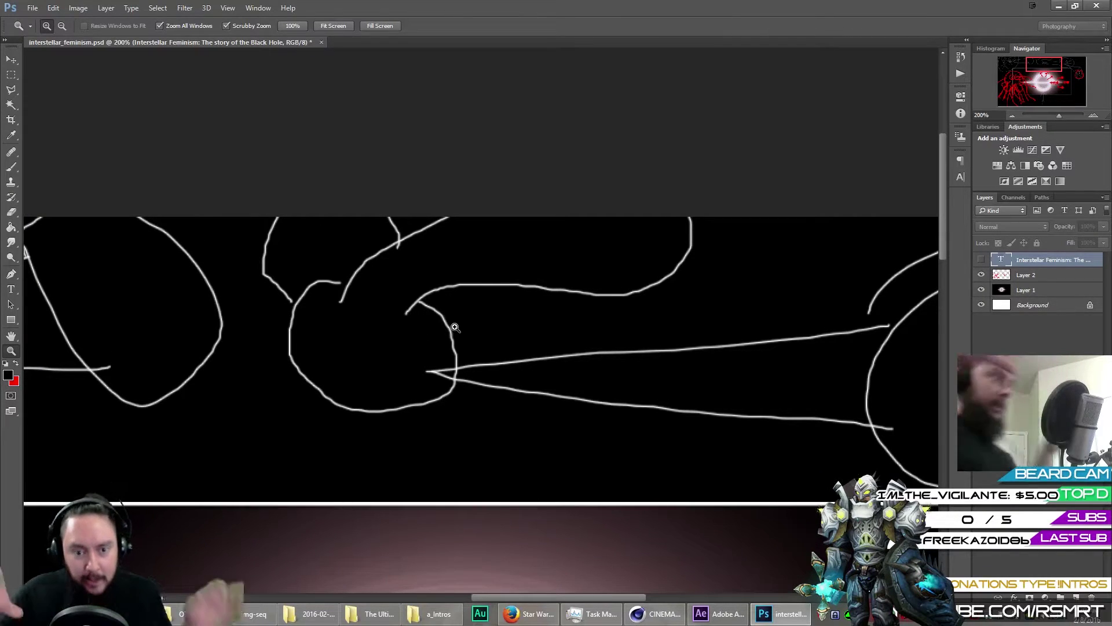
Pan right along the cone line to the white head with circular eyes and red-circled stick figure
left_click_drag(529, 349, 372, 364)
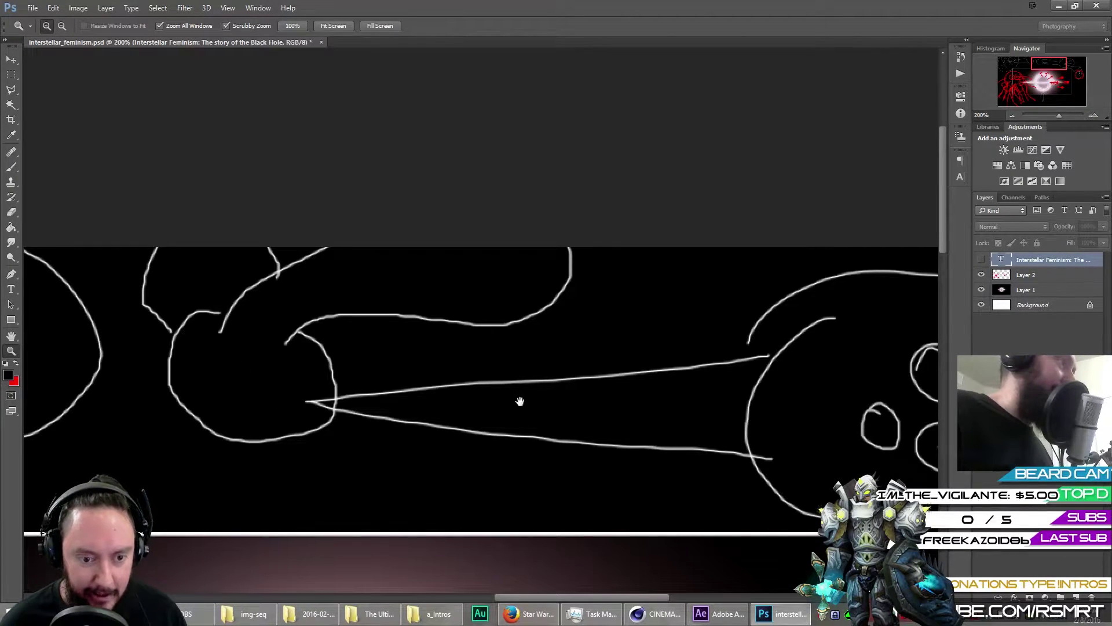
left_click_drag(518, 400, 389, 382)
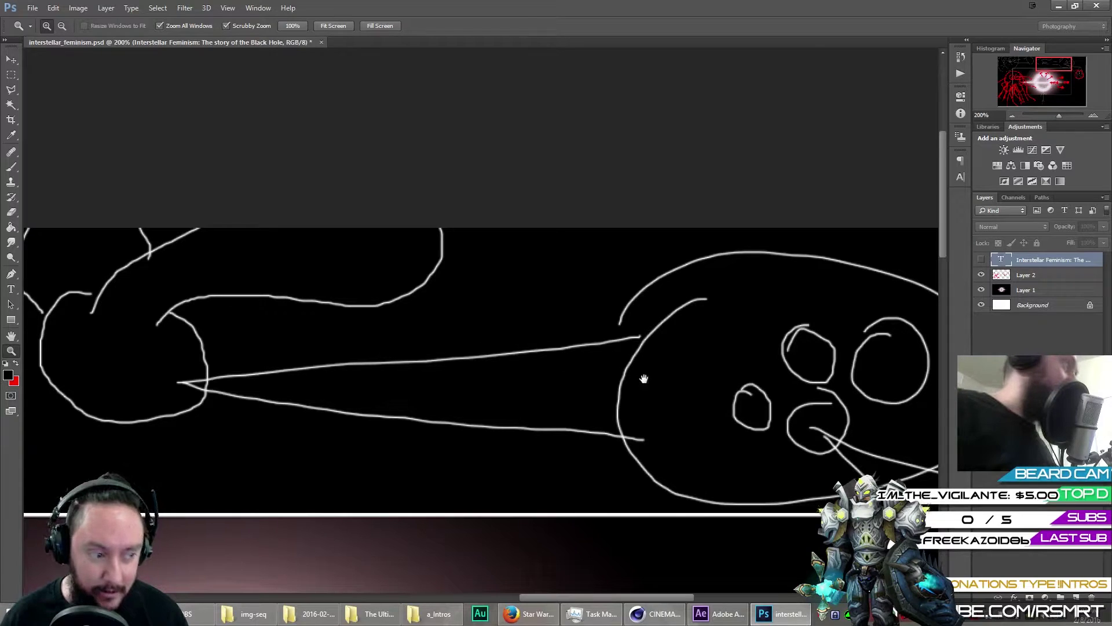
mouse_move(662, 377)
left_mouse_down()
mouse_move(485, 335)
mouse_move(400, 301)
mouse_move(479, 261)
left_mouse_up()
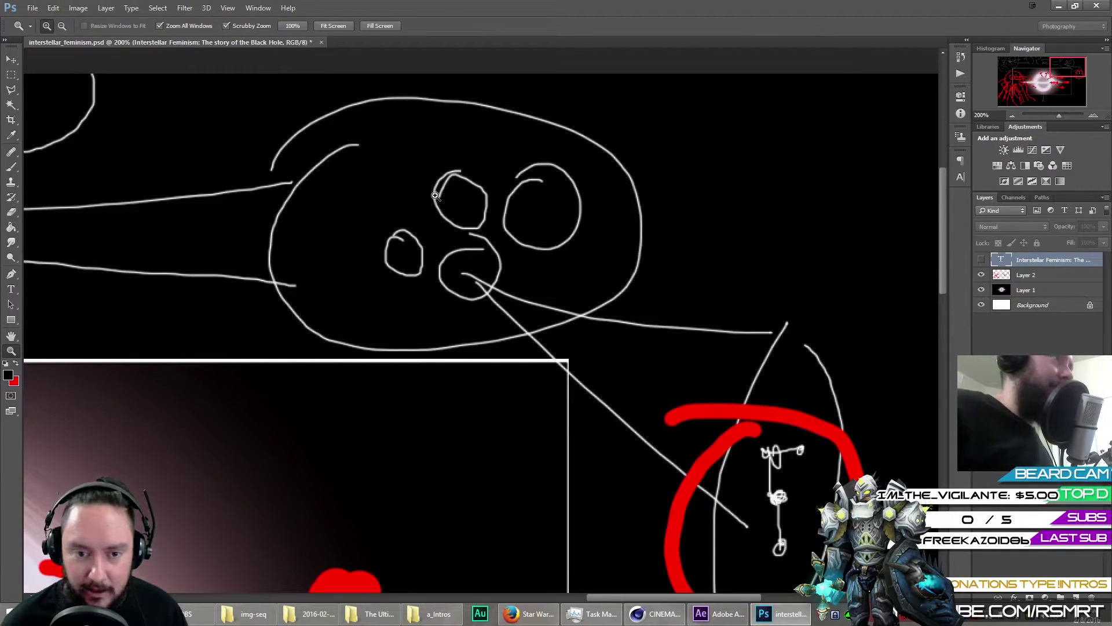
Zoom to 500% on the red-circled stick figure, then return to 200% to view the red arrows
left_click_drag(583, 364, 454, 241)
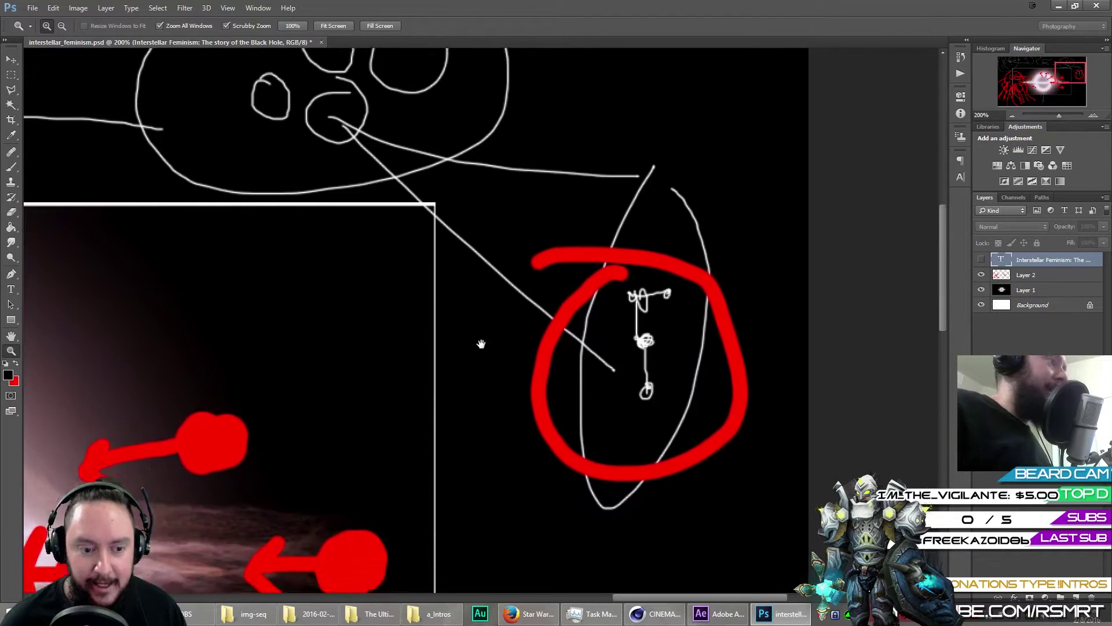
left_click(632, 291)
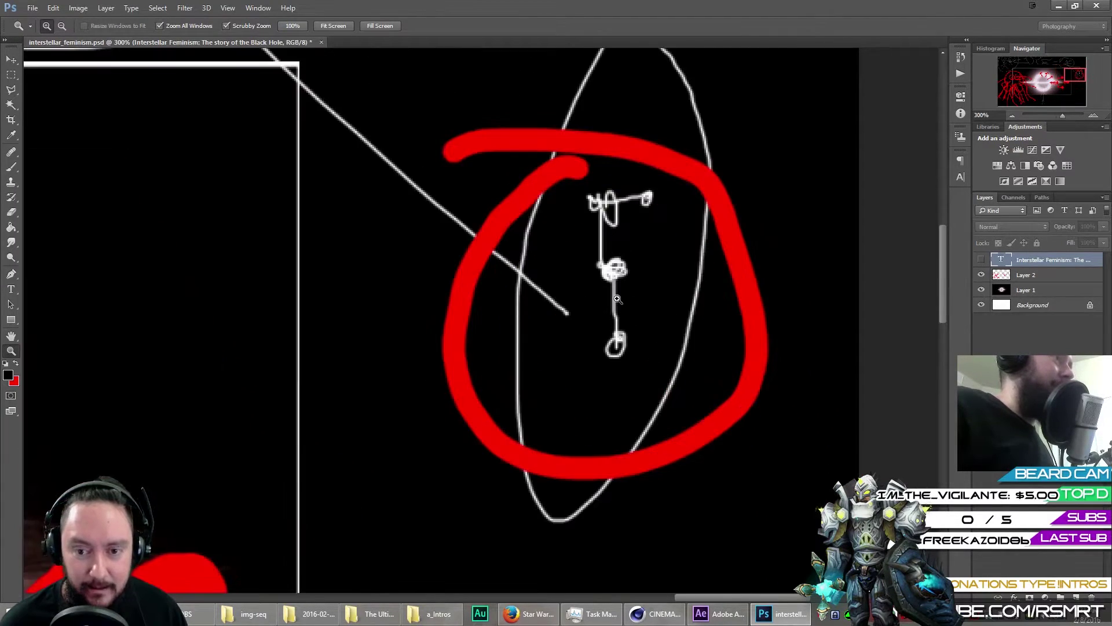
left_click(621, 298)
left_click(621, 298)
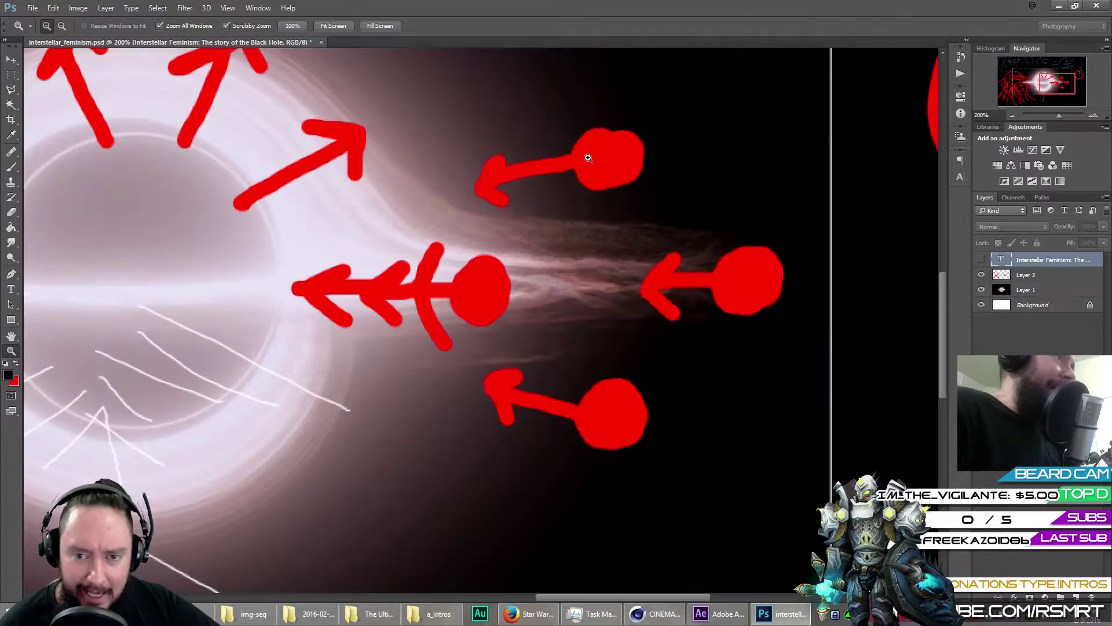
key("ctrl+minus")
key("ctrl+minus")
key("ctrl+minus")
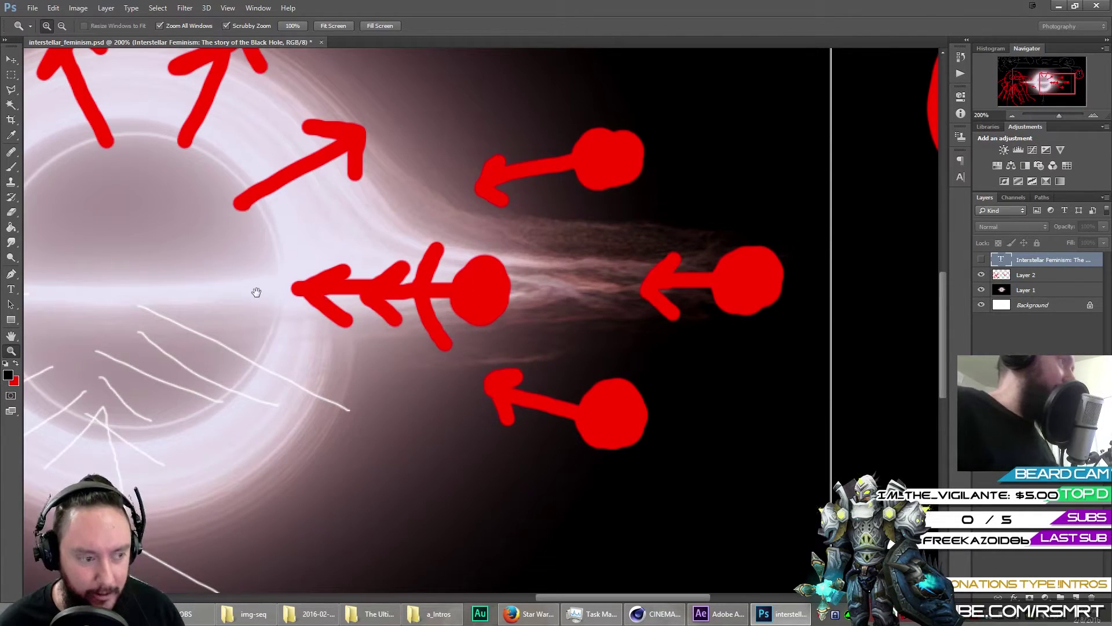
left_click_drag(256, 291, 355, 303)
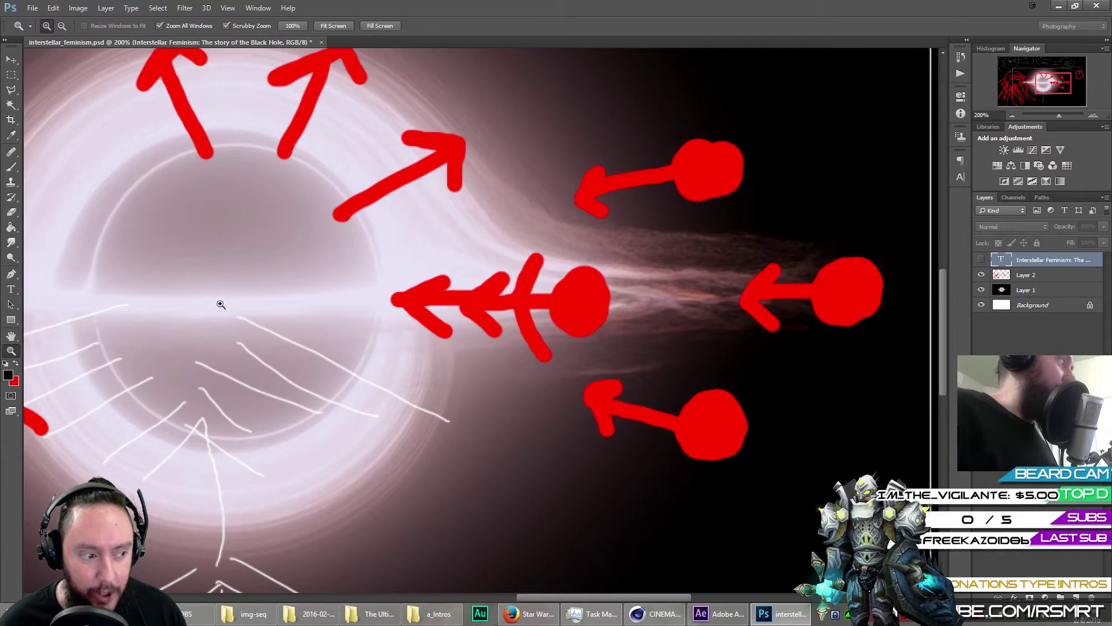
Zoom out to 100%, then zoom to 200% on the red creature's left side
left_click(431, 340, "alt")
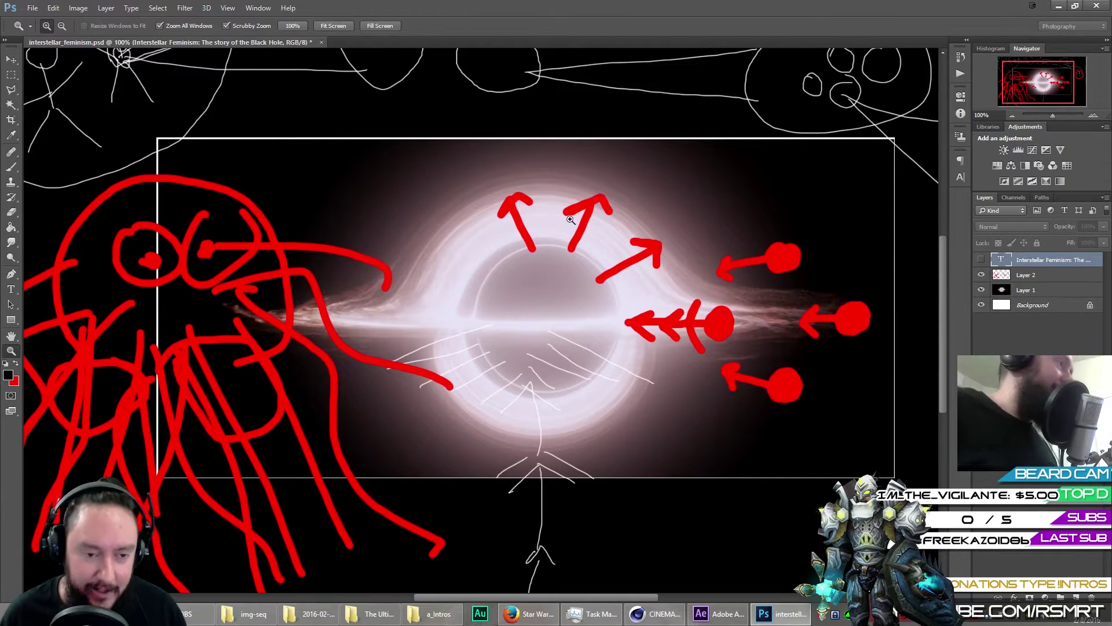
left_click_drag(241, 351, 385, 335)
left_click(314, 330)
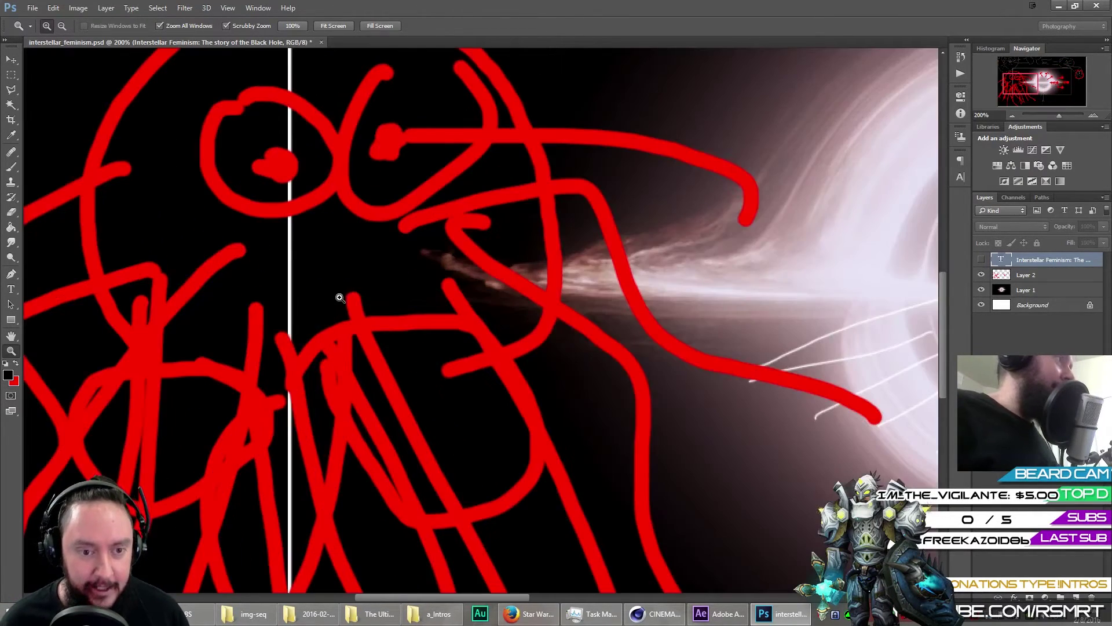
left_click_drag(340, 298, 446, 315)
Re-inspect the red creature at 200% across to the black hole's centre, finishing at 100%
left_click(475, 335, "alt")
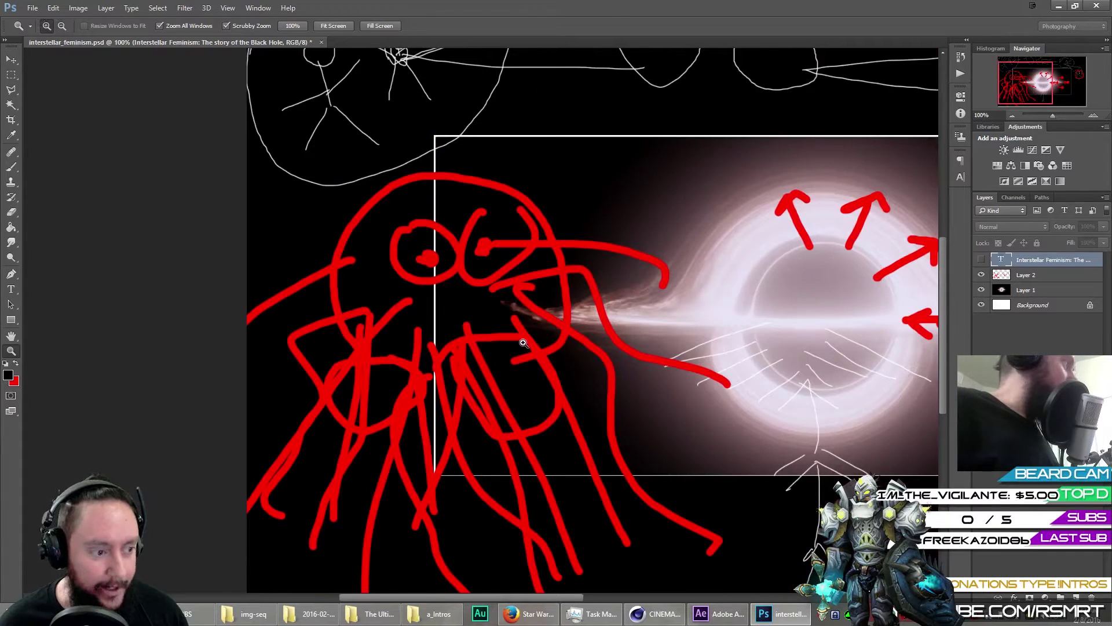
left_click_drag(479, 366, 421, 382)
left_click(415, 321)
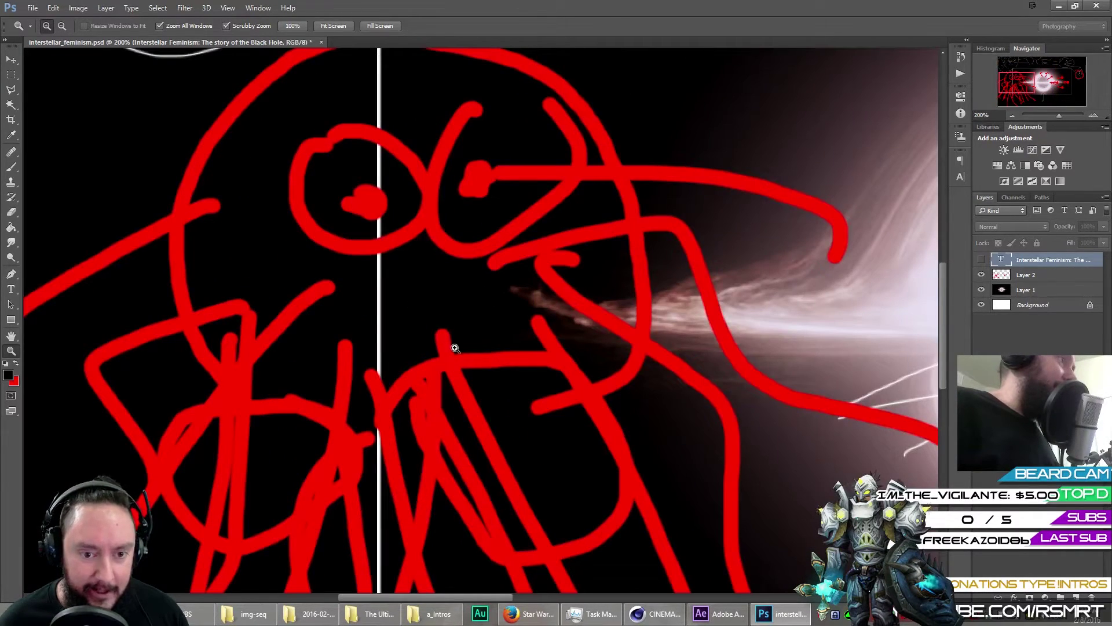
left_click_drag(649, 371, 461, 384)
left_click_drag(725, 290, 486, 345)
left_click(492, 354, "alt")
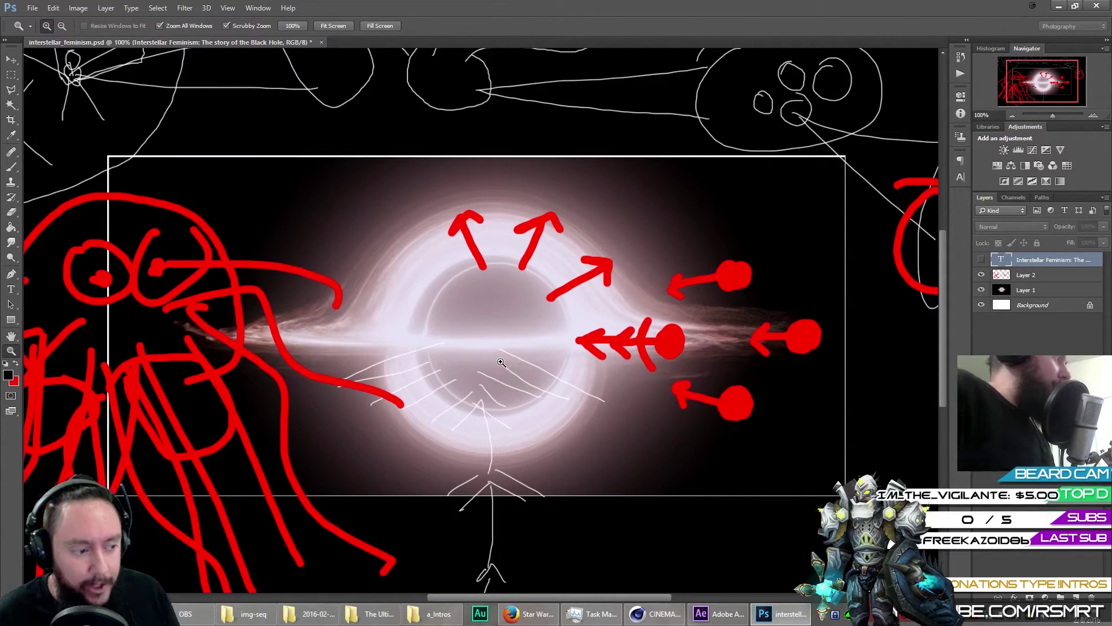